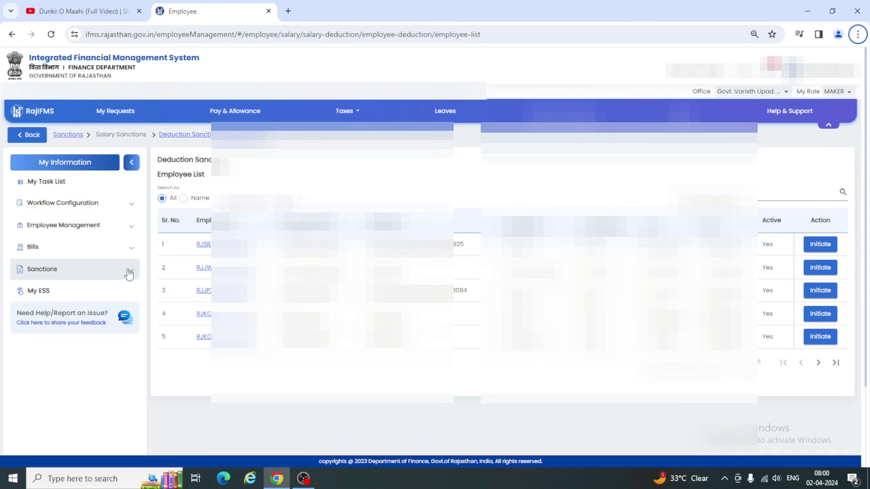
# Open the individual Deduction Sanction employee list, reload it, and initiate a sanction for the fifth employee.
pyautogui.click(129, 274)
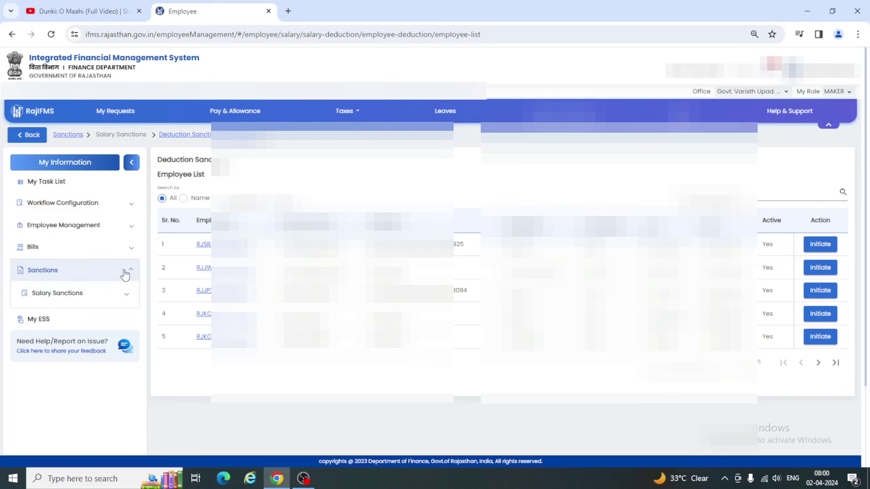
pyautogui.click(126, 295)
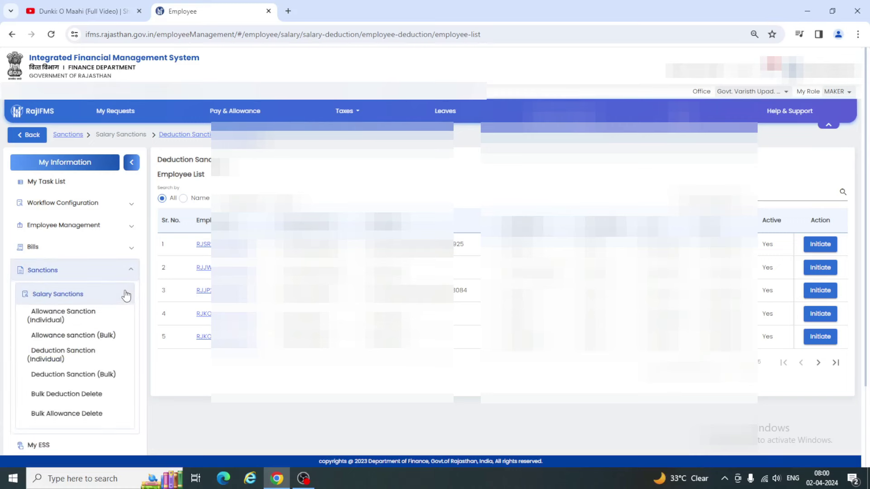
pyautogui.click(55, 356)
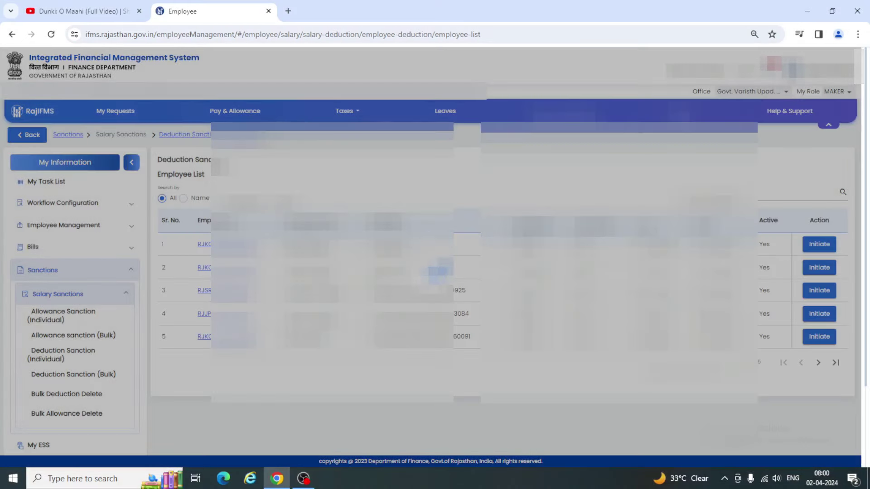
pyautogui.click(51, 37)
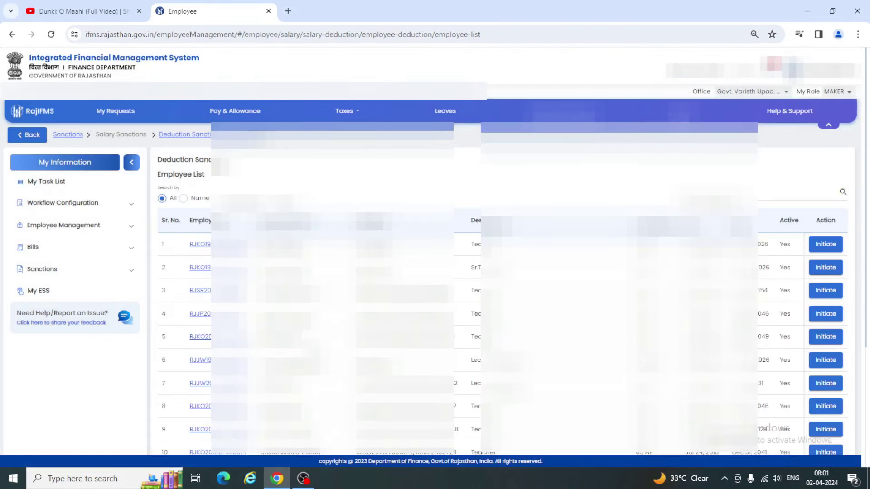
pyautogui.click(826, 337)
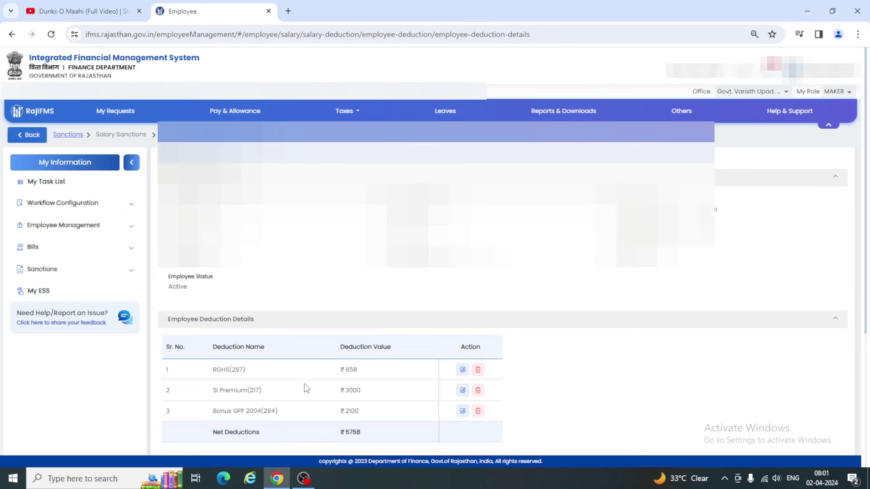
# Start a new Non-Recurring (Onetime) deduction for the APRIL salary with effective from date 1/4/2024.
pyautogui.scroll(-5, 307, 388)
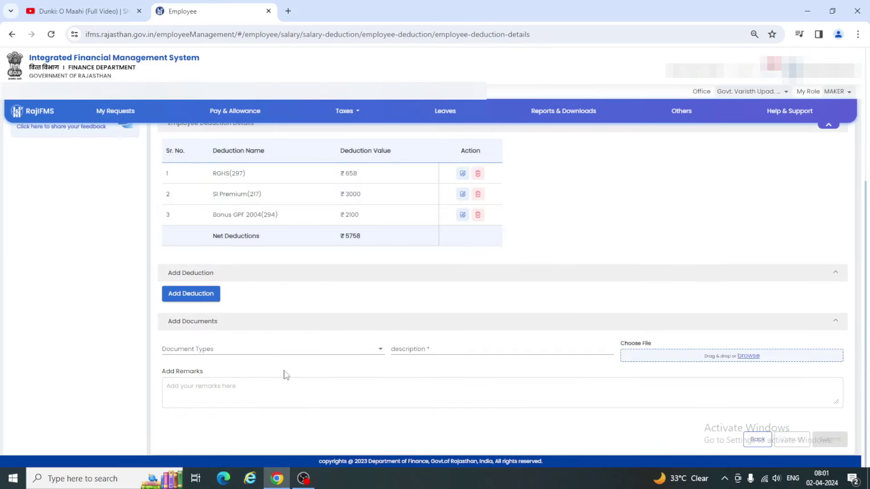
pyautogui.click(183, 294)
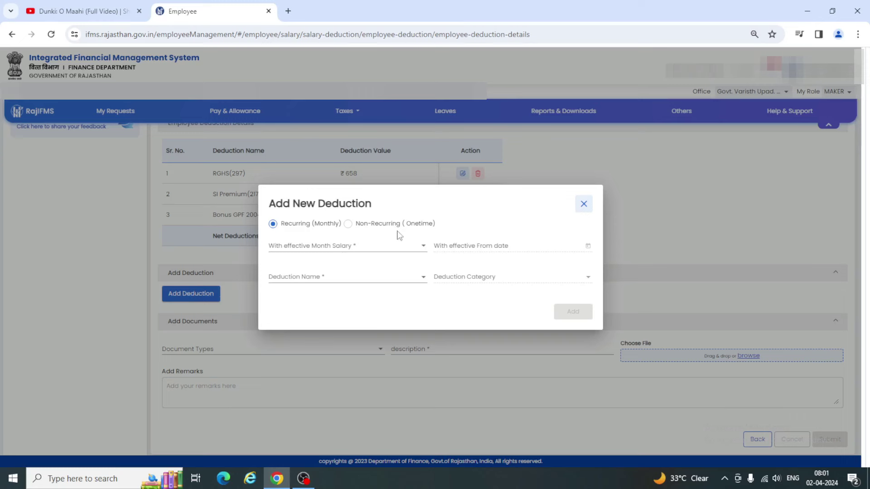
pyautogui.click(349, 226)
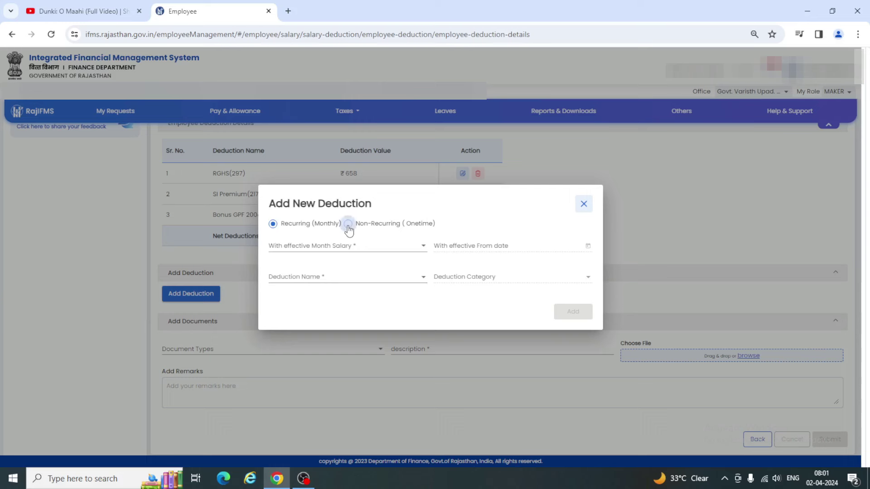
pyautogui.click(424, 250)
pyautogui.click(275, 267)
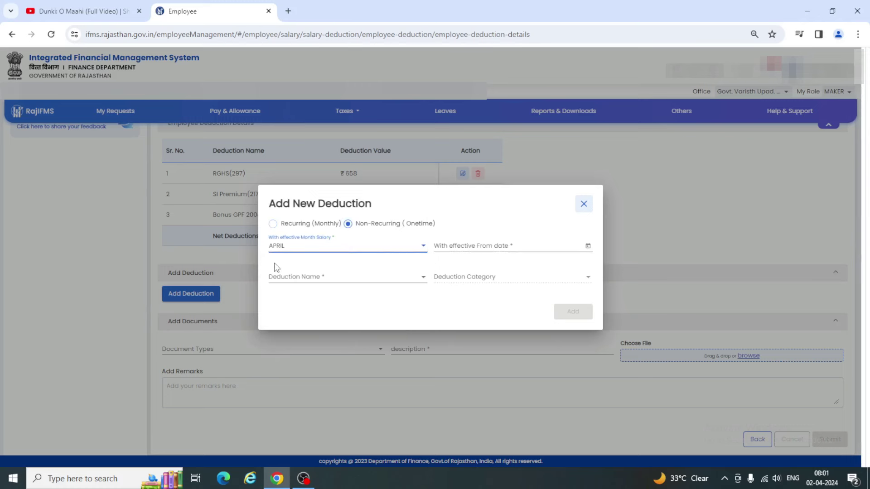
pyautogui.click(588, 246)
pyautogui.click(446, 327)
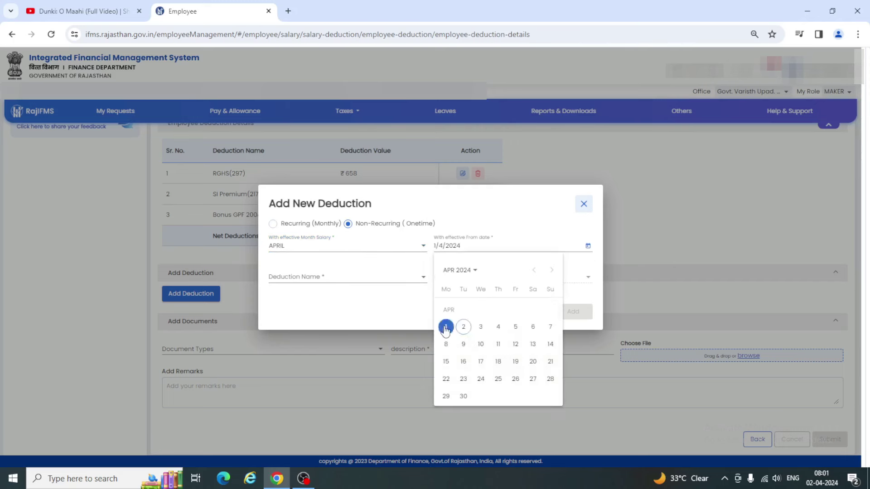
# Search the deduction names by code 211 and choose Group Insurance(211).
pyautogui.click(333, 285)
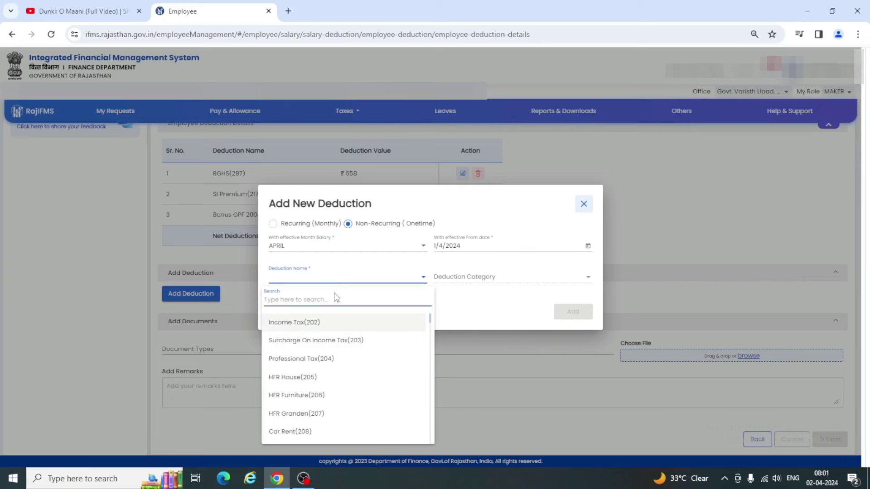
pyautogui.write('gis')
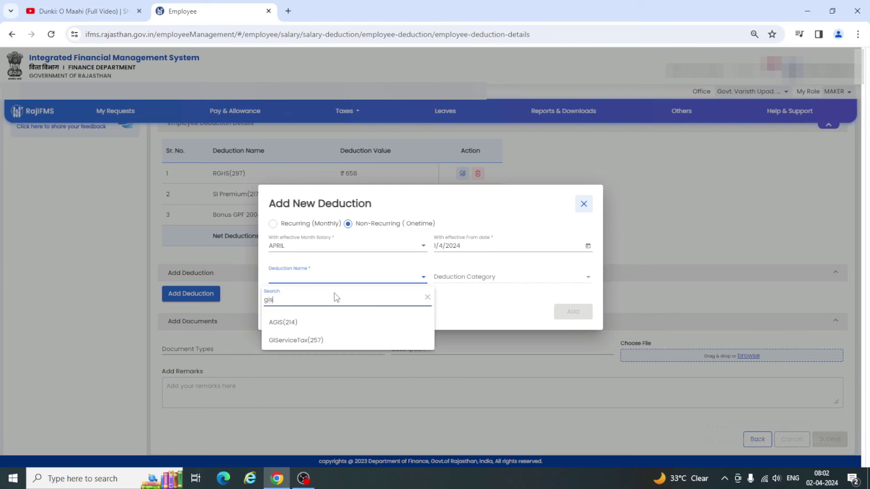
pyautogui.press('BackSpace')
pyautogui.press('BackSpace')
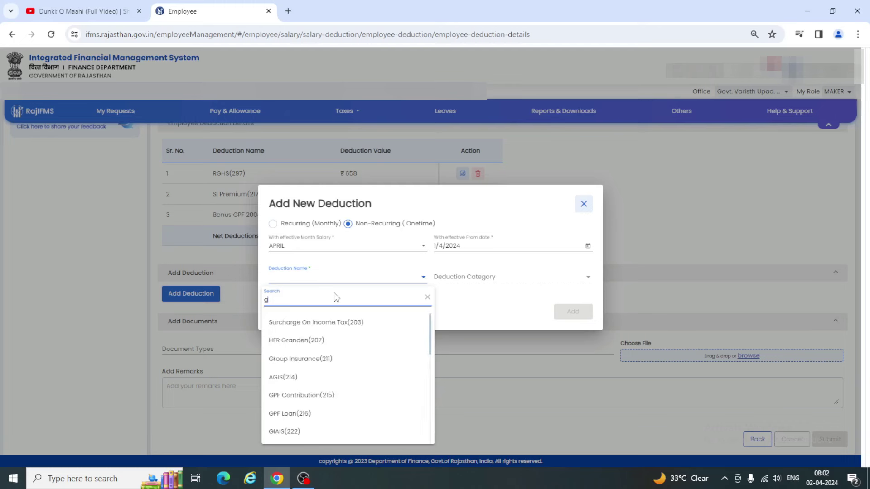
pyautogui.press('BackSpace')
pyautogui.write('211')
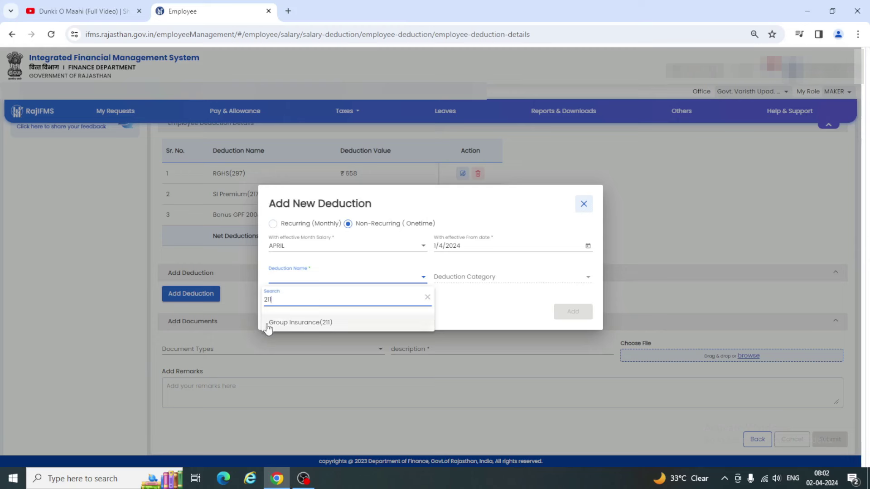
pyautogui.click(310, 323)
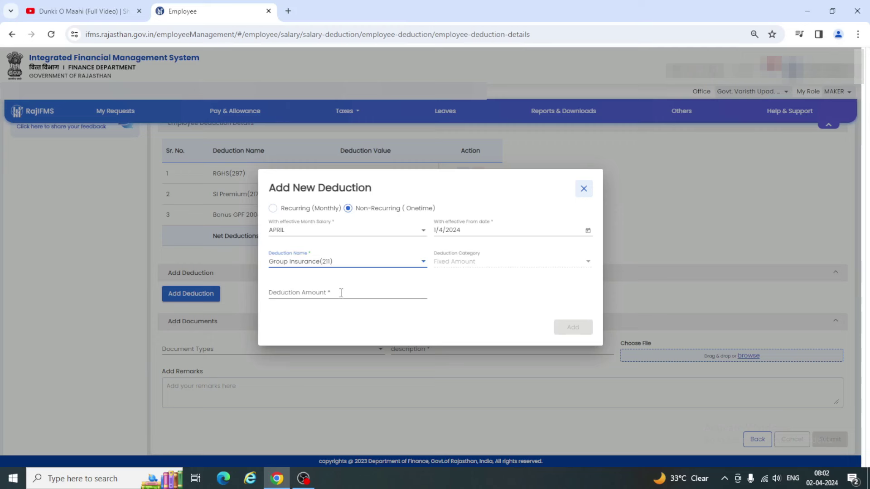
# Set the deduction amount to 700 and add the deduction to the employee's request.
pyautogui.click(341, 293)
pyautogui.write('700')
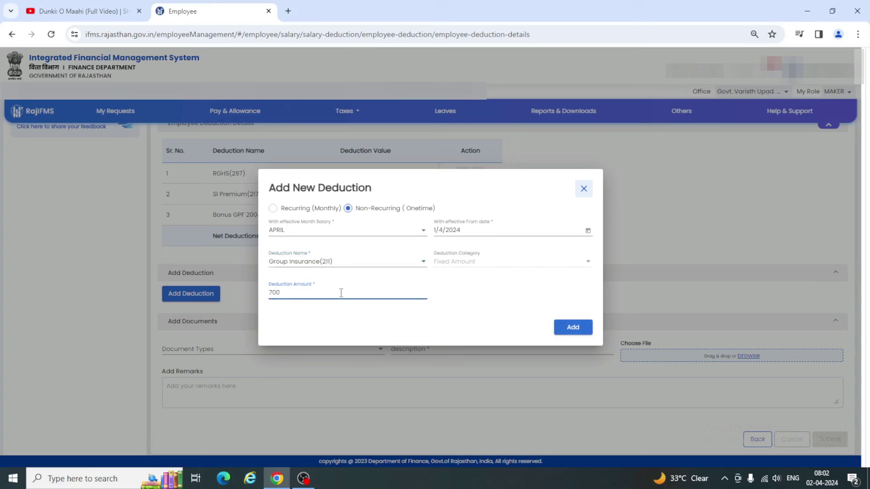
pyautogui.click(572, 328)
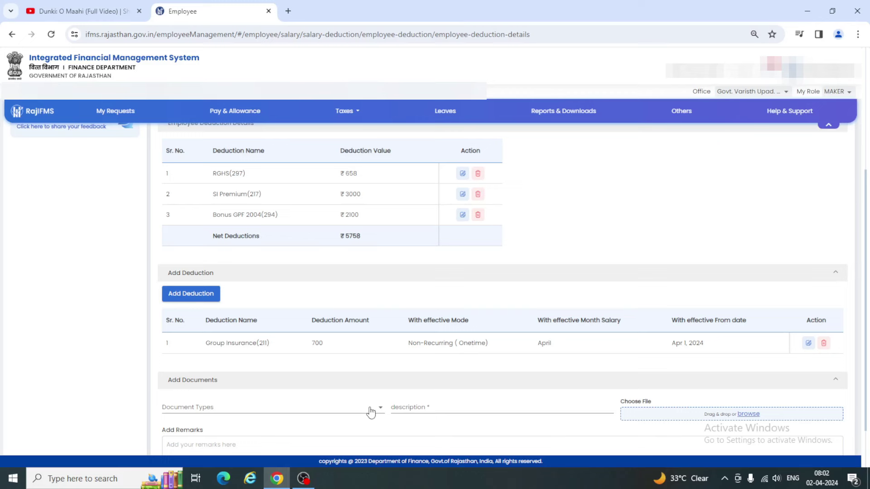
# Submit the deduction request without uploading a document and dismiss the completion message.
pyautogui.scroll(-1, 518, 406)
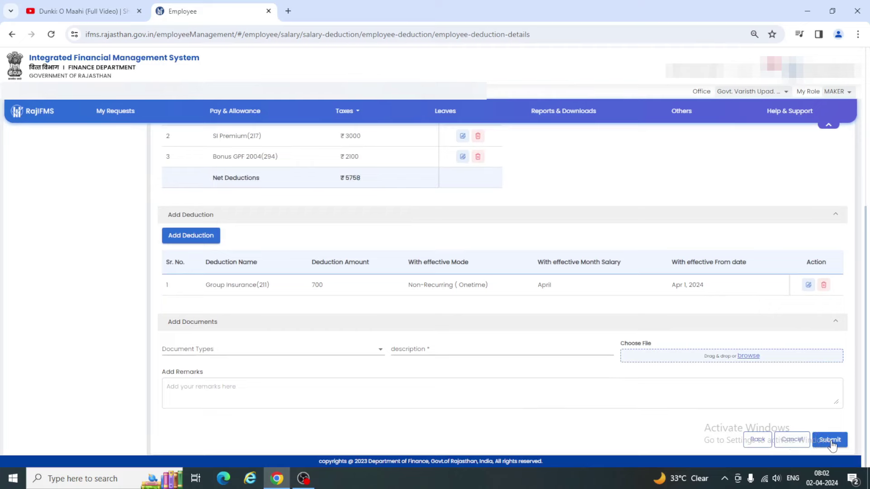
pyautogui.click(830, 440)
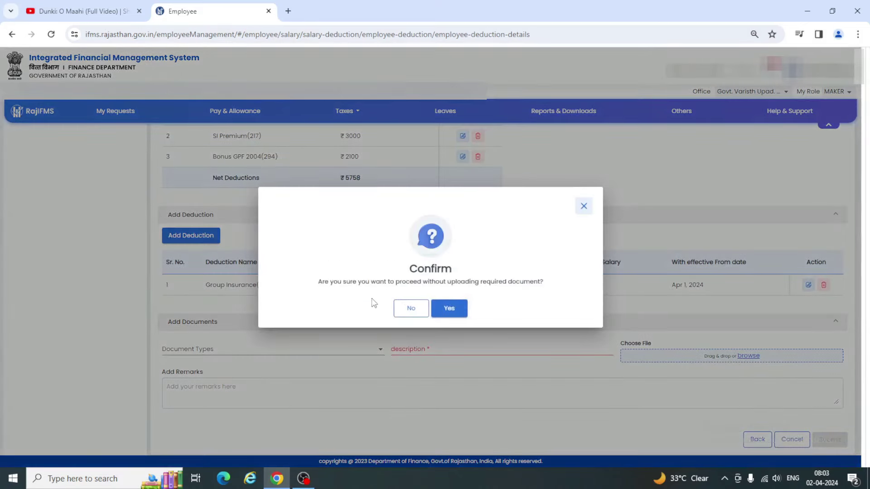
pyautogui.click(450, 310)
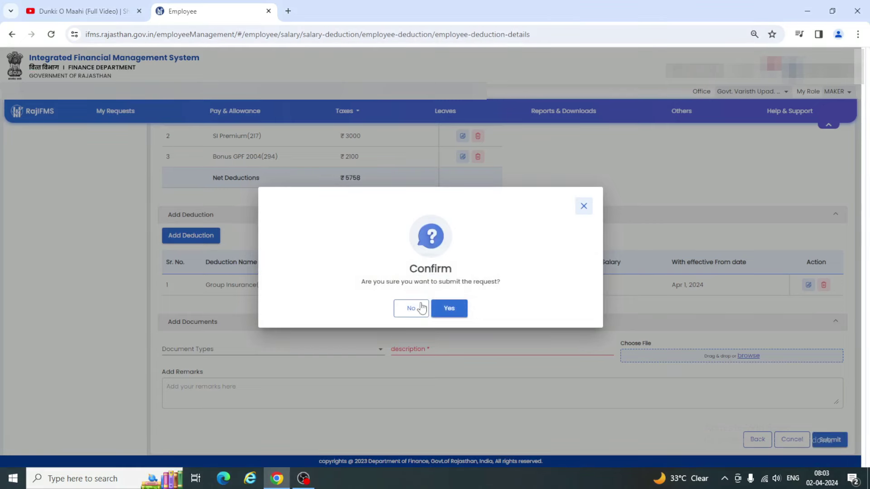
pyautogui.click(458, 314)
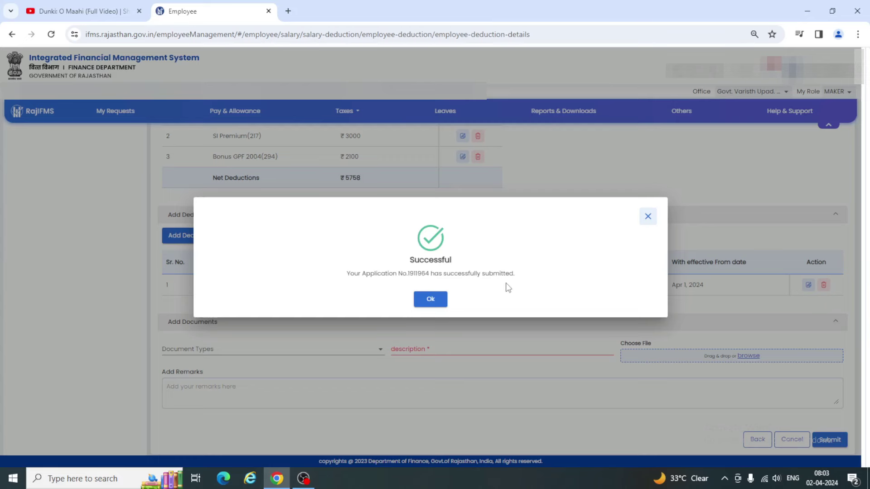
pyautogui.click(431, 303)
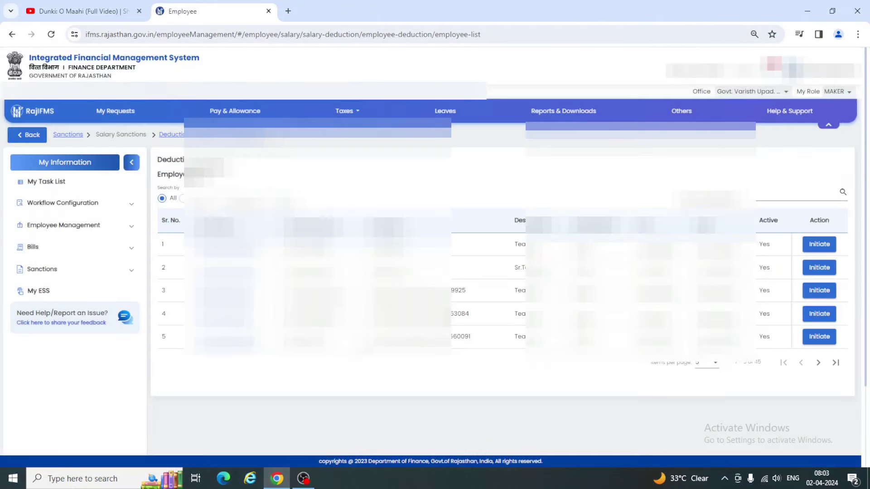
# Open the fifth employee's deduction details, switch the working role to APPROVER, and reload the page.
pyautogui.click(818, 339)
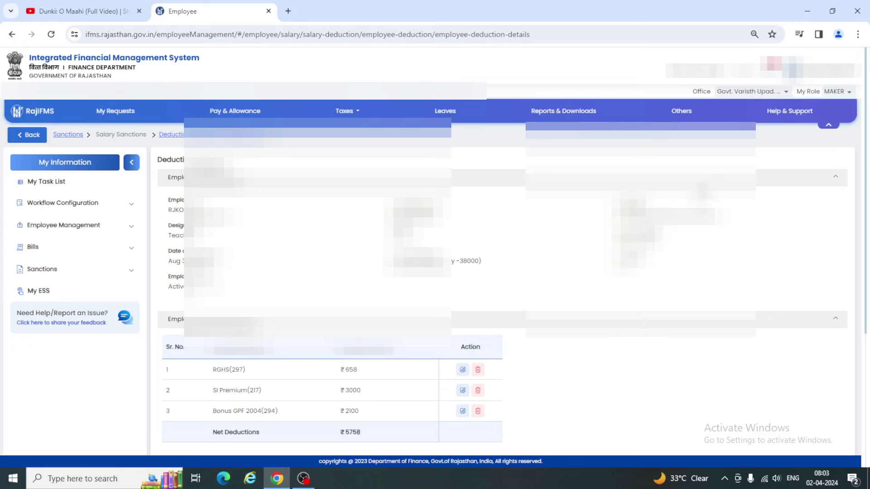
pyautogui.click(850, 93)
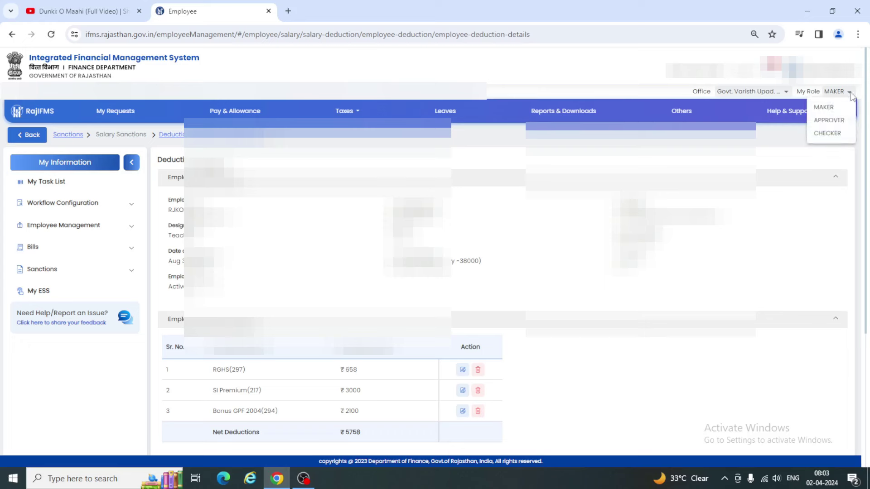
pyautogui.click(829, 121)
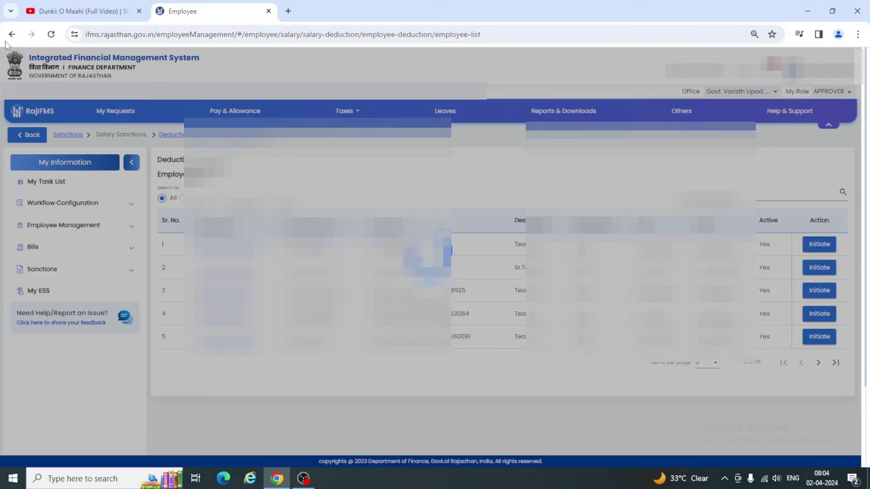
pyautogui.click(53, 36)
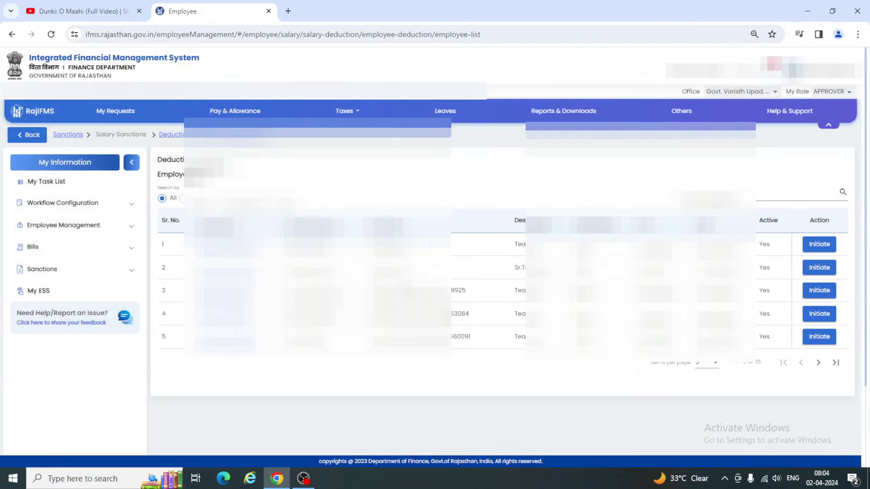
# As approver, initiate the fifth employee's sanction and start a Non-Recurring (Onetime) deduction for APRIL salary, effective from 1/4/2024.
pyautogui.click(818, 337)
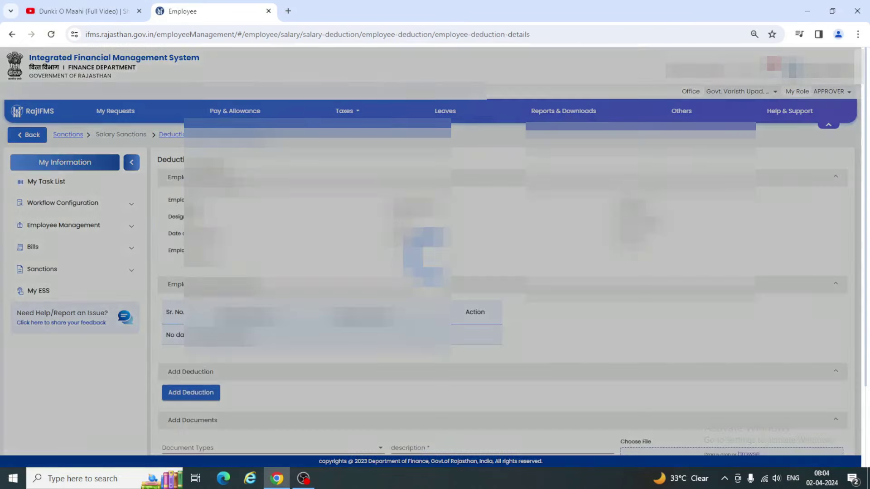
pyautogui.scroll(-4, 498, 290)
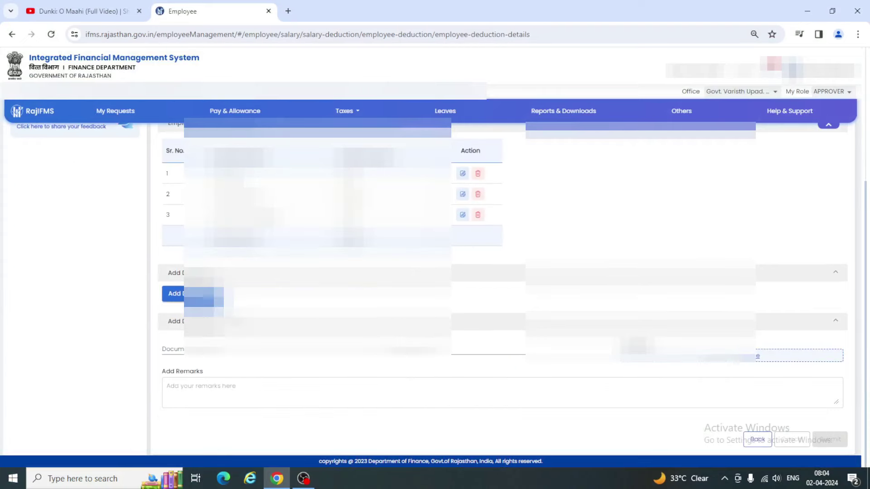
pyautogui.click(192, 293)
pyautogui.click(348, 224)
pyautogui.click(413, 247)
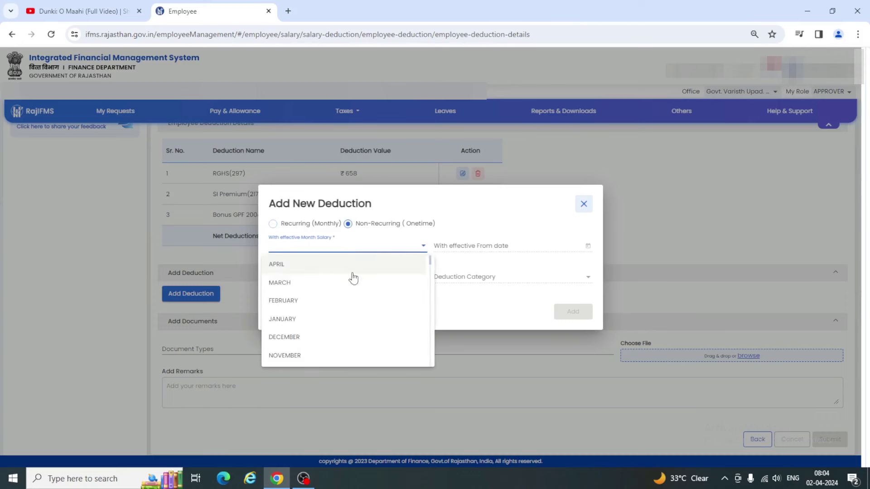
pyautogui.click(276, 265)
pyautogui.click(481, 248)
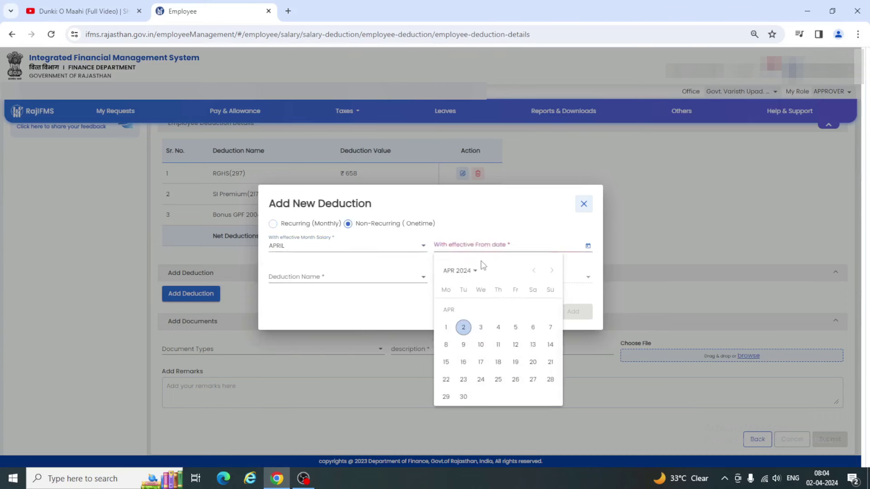
pyautogui.click(446, 326)
# Choose Group Insurance(211) as the deduction name, set its amount to 700, and add the deduction to the request.
pyautogui.click(300, 281)
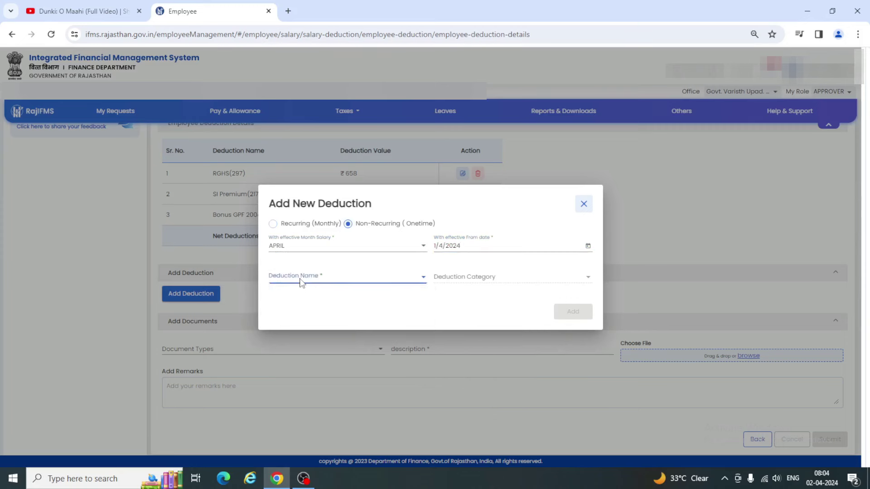
pyautogui.write('211')
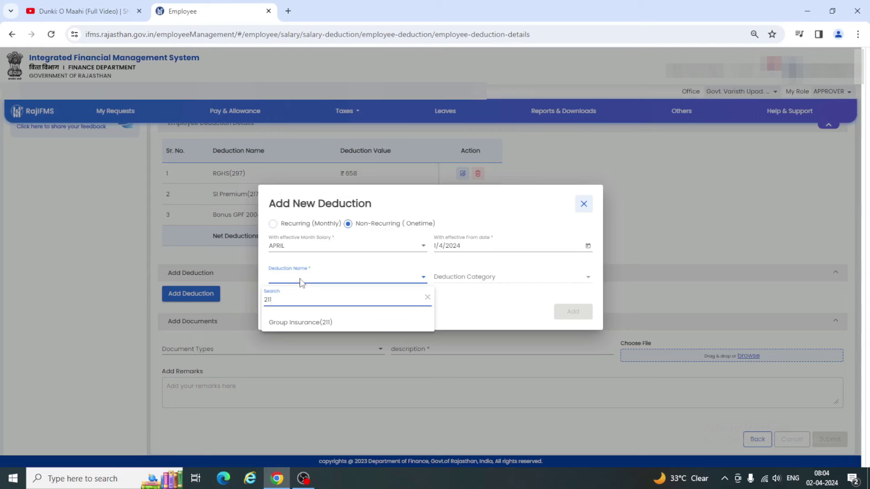
pyautogui.click(310, 323)
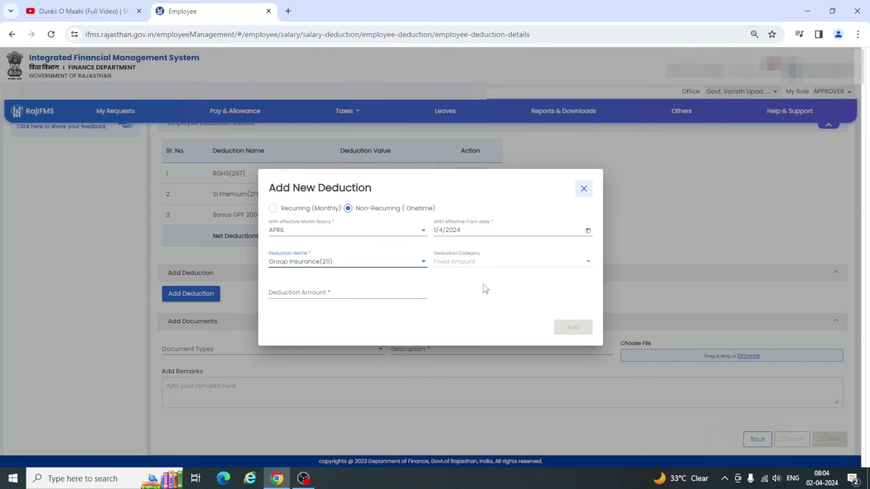
pyautogui.click(289, 294)
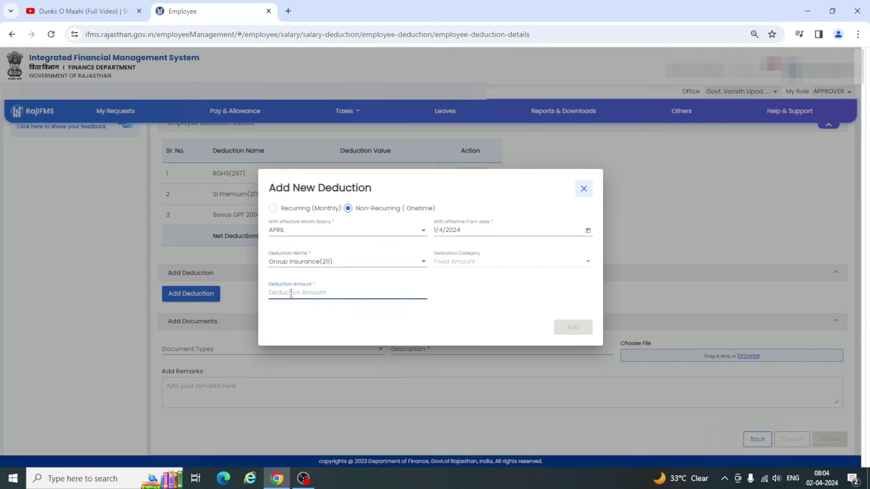
pyautogui.write('700')
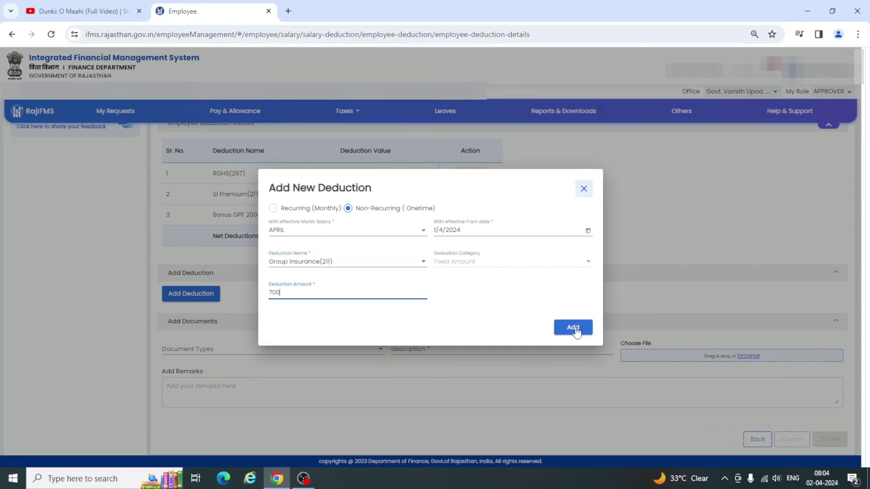
pyautogui.click(574, 327)
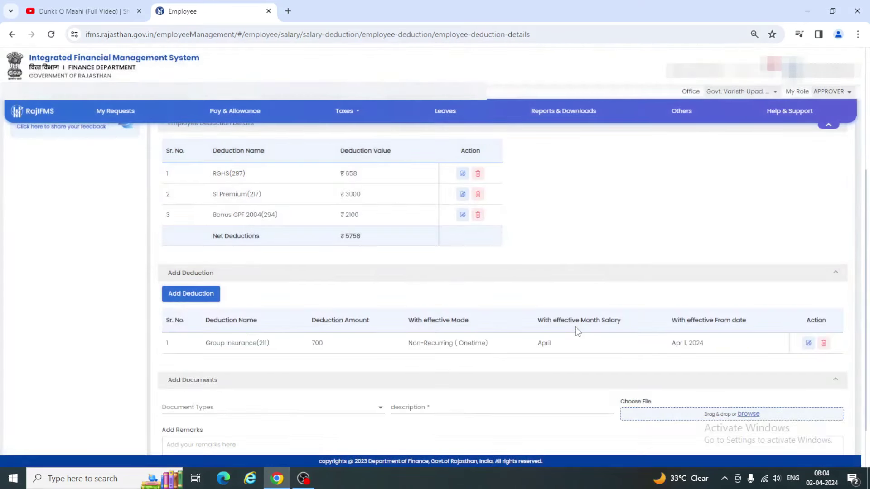
# Submit the approver's deduction request without uploading a document and dismiss the success message.
pyautogui.scroll(-2, 562, 386)
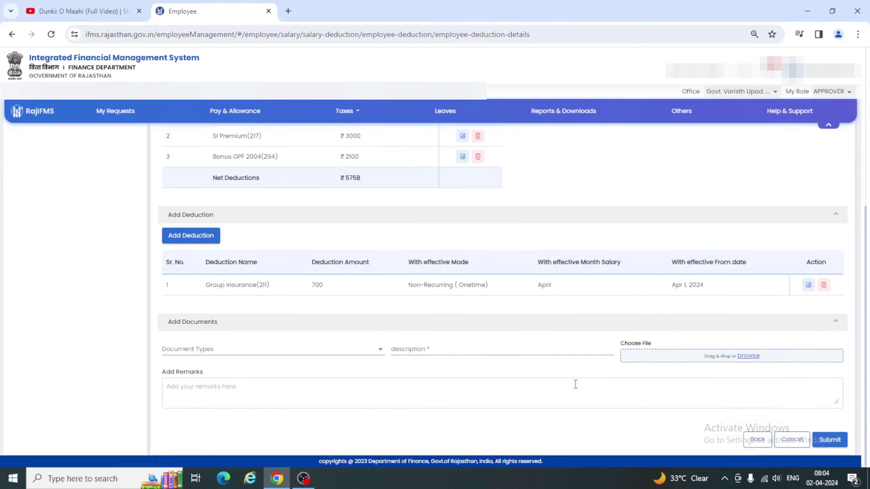
pyautogui.click(830, 442)
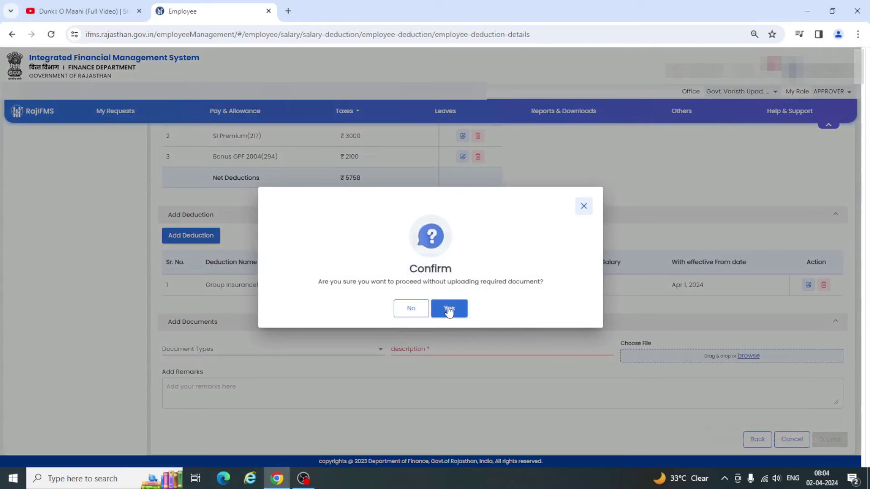
pyautogui.click(448, 310)
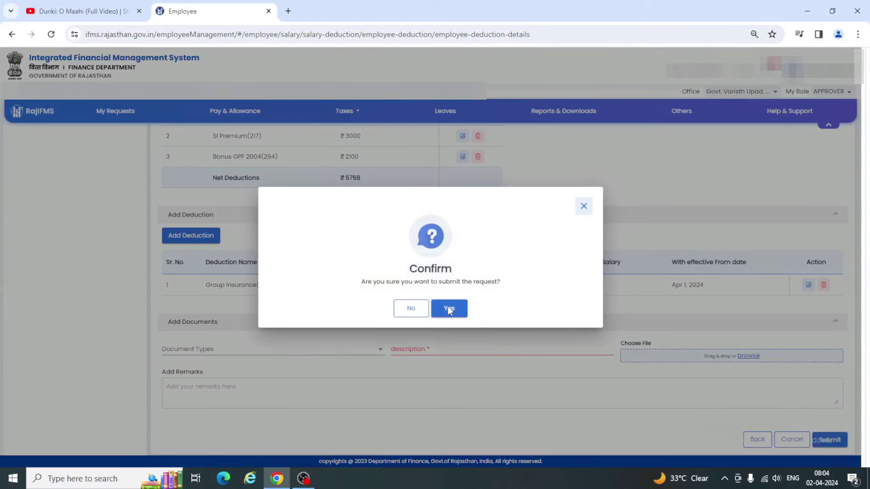
pyautogui.click(448, 308)
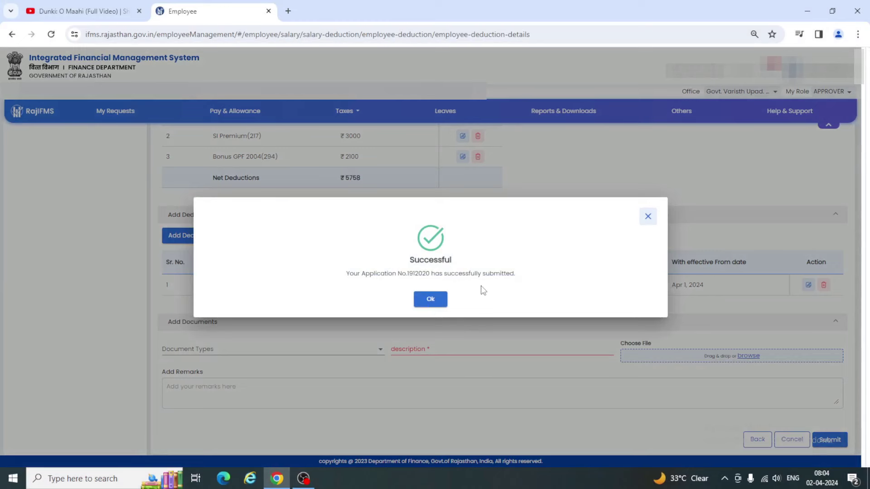
pyautogui.click(424, 300)
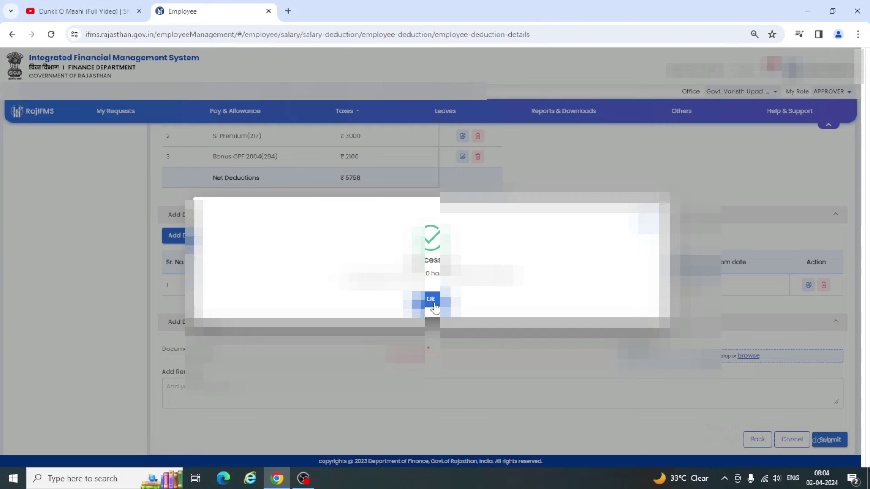
pyautogui.click(435, 304)
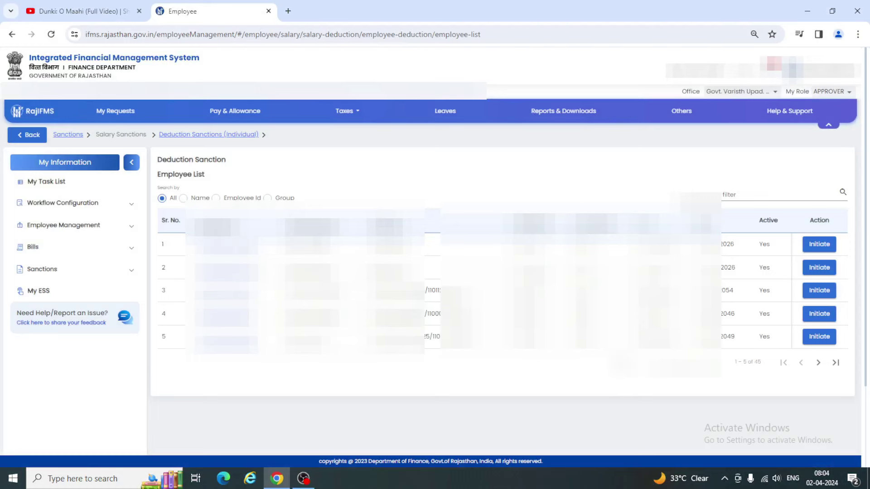
# Reopen the fifth employee's deduction details and check the Group Insurance(211) entry in the deduction list.
pyautogui.click(820, 337)
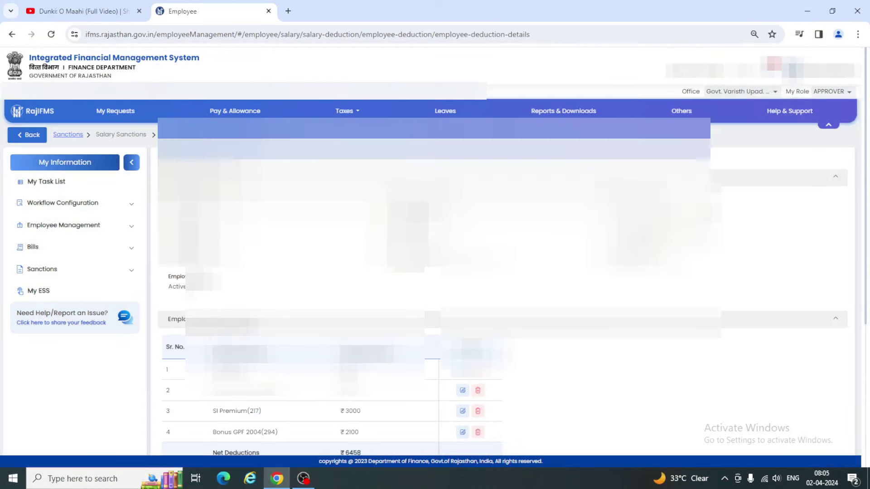
pyautogui.moveTo(213, 391); pyautogui.dragTo(392, 391)
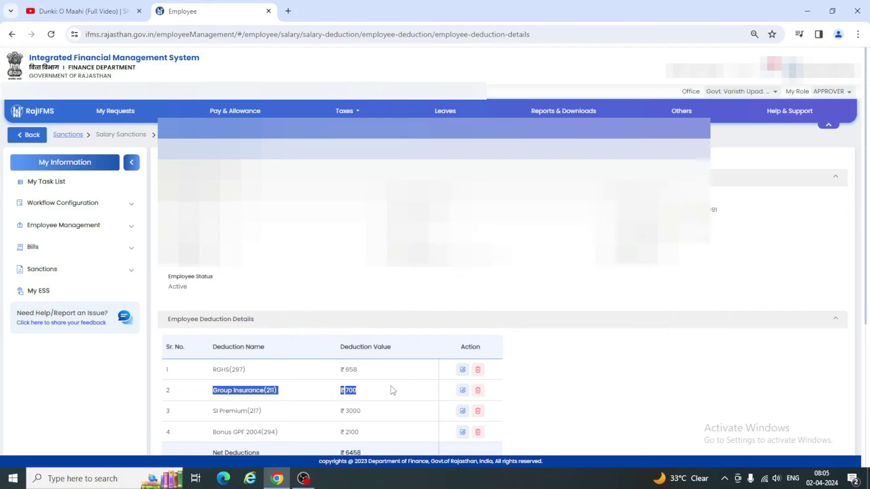
pyautogui.click(382, 397)
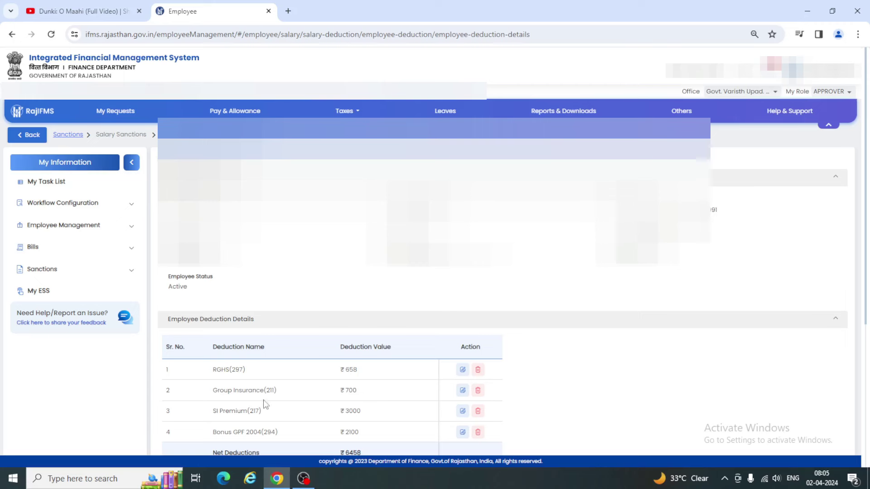